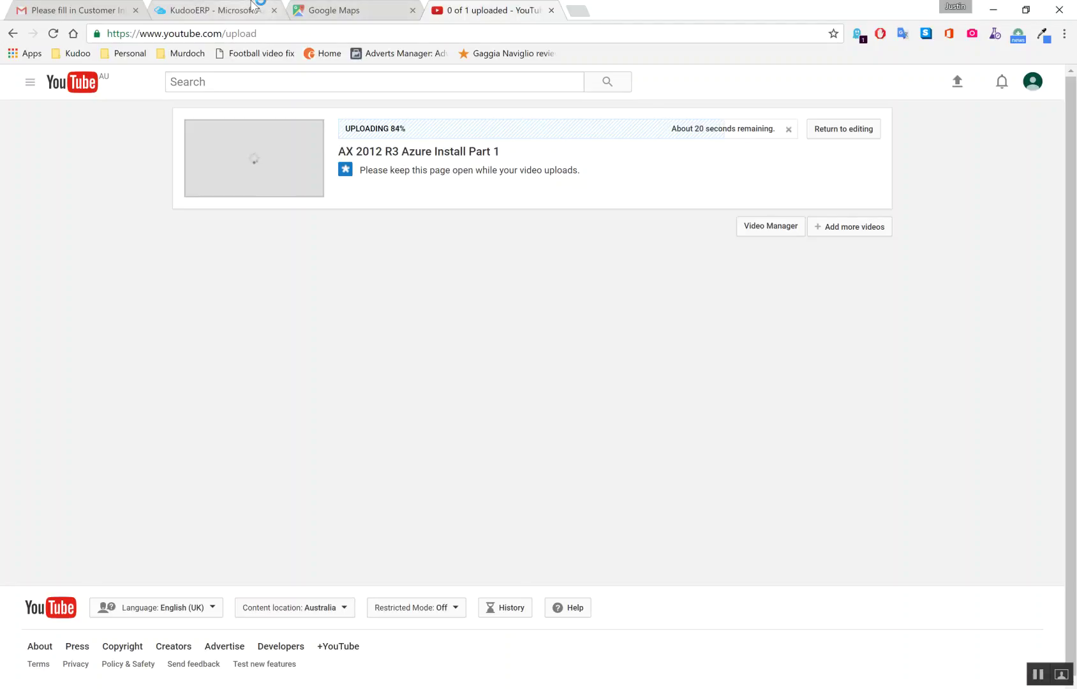
# Show the KudooERP VM page in Azure, start Road To Zion in Spotify, and return to Azure
pyautogui.click(211, 10)
pyautogui.moveTo(460, 276)
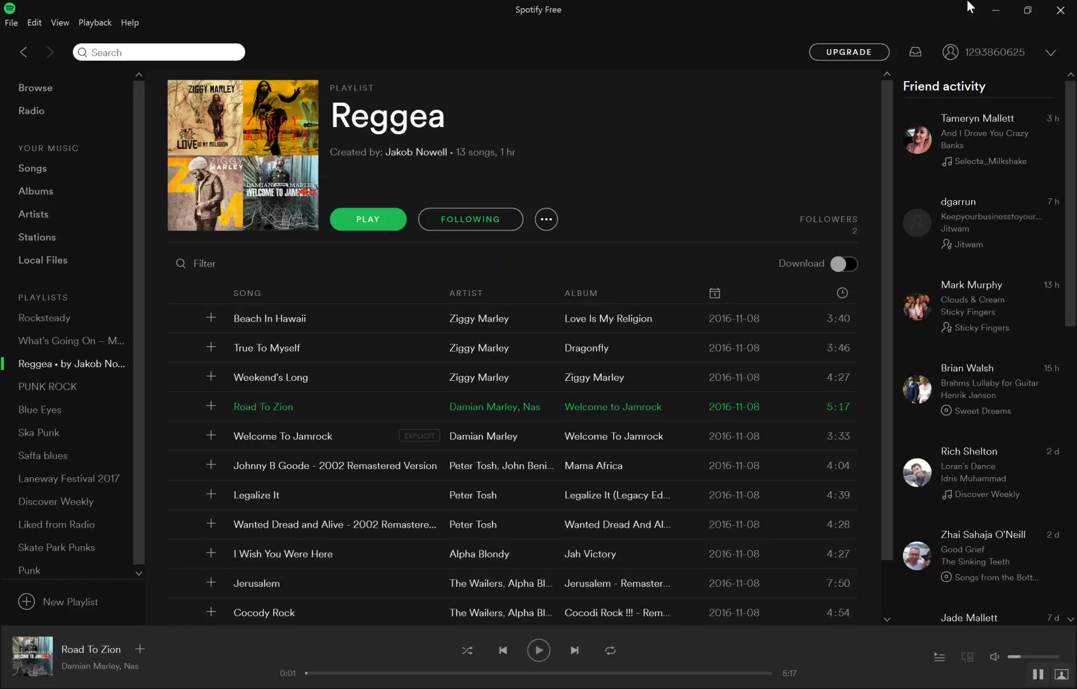
pyautogui.press('space')
pyautogui.hotkey('alt', 'Tab')
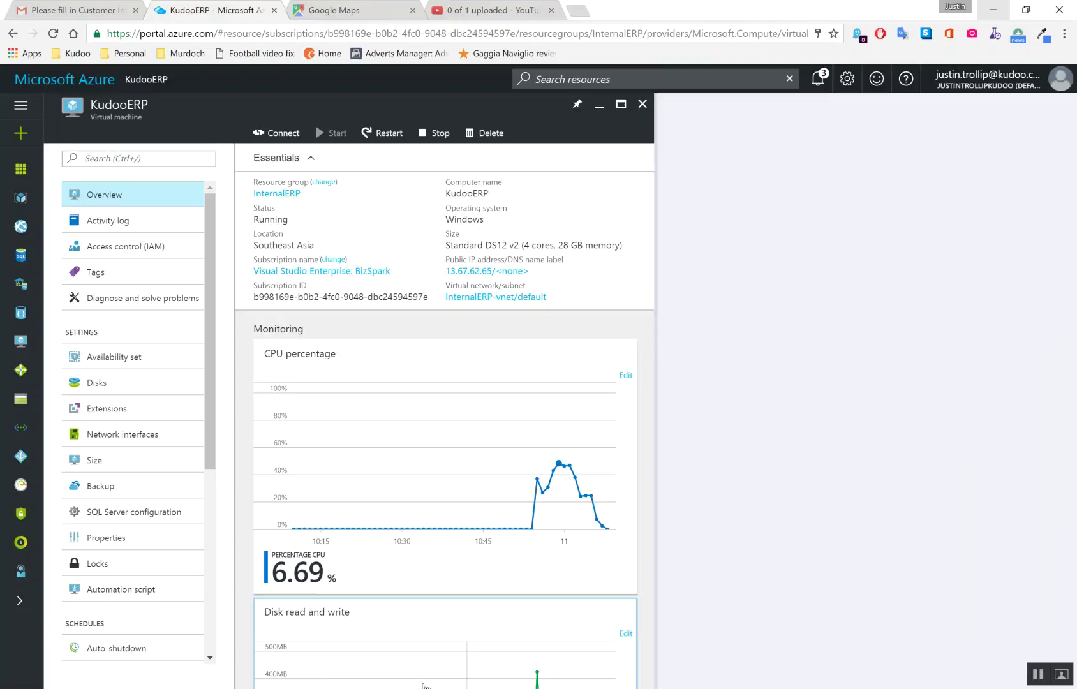
# Open the KudooERP.rdp connection from Downloads to start a remote desktop session to KudooERP
pyautogui.hotkey('alt', 'Tab')
pyautogui.click(773, 325)
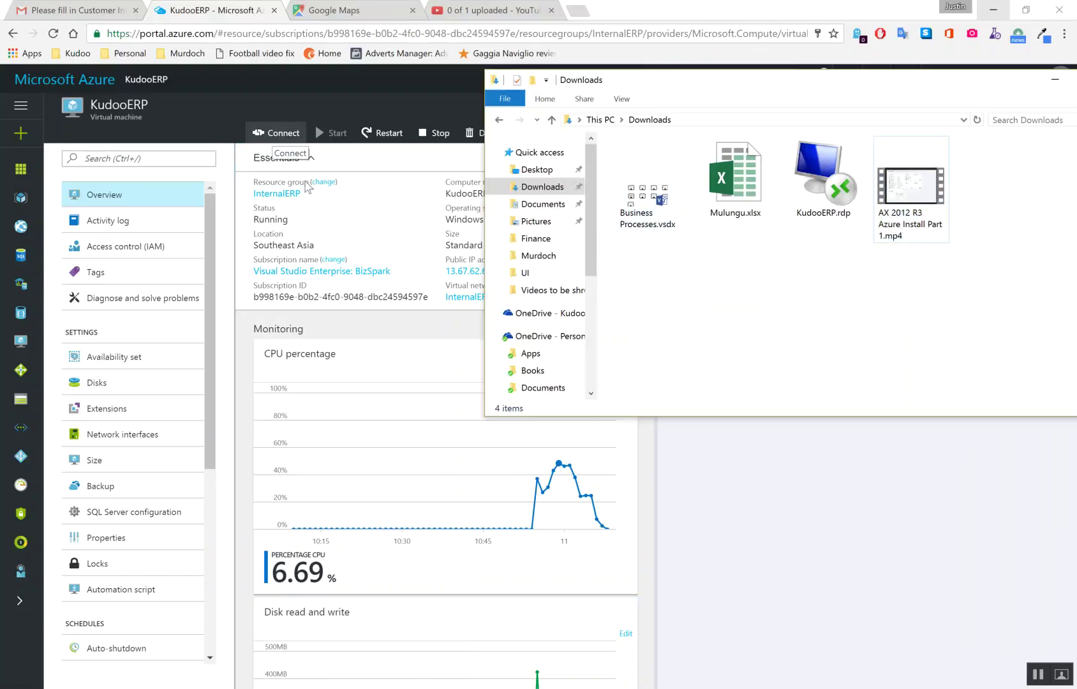
pyautogui.click(274, 134)
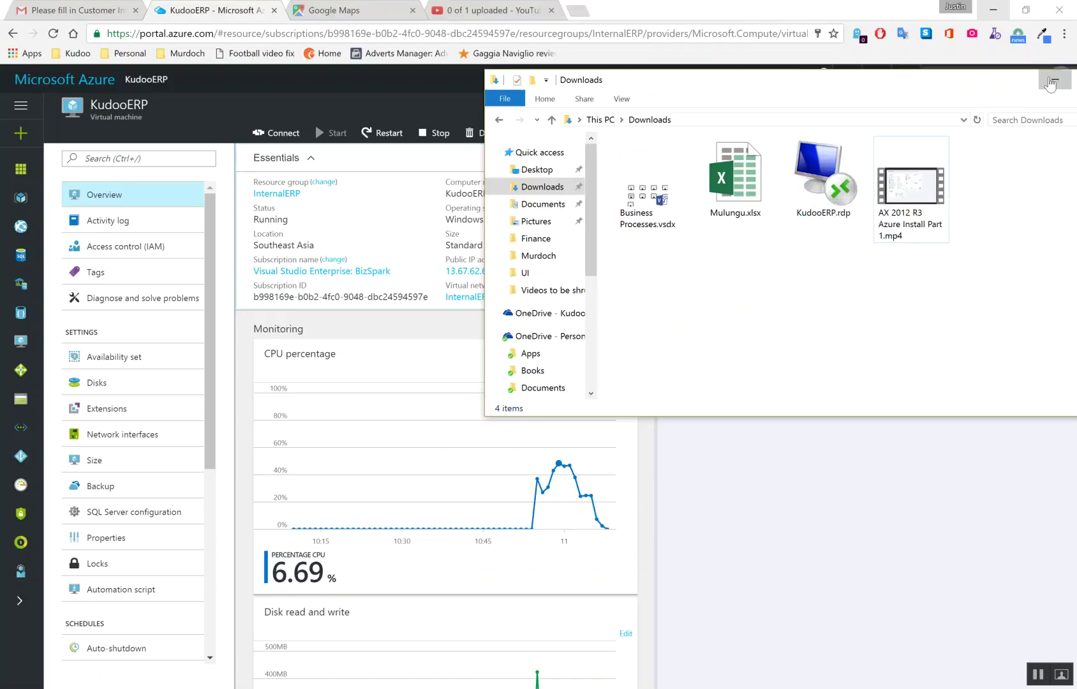
pyautogui.moveTo(1047, 72); pyautogui.dragTo(1076, 77)
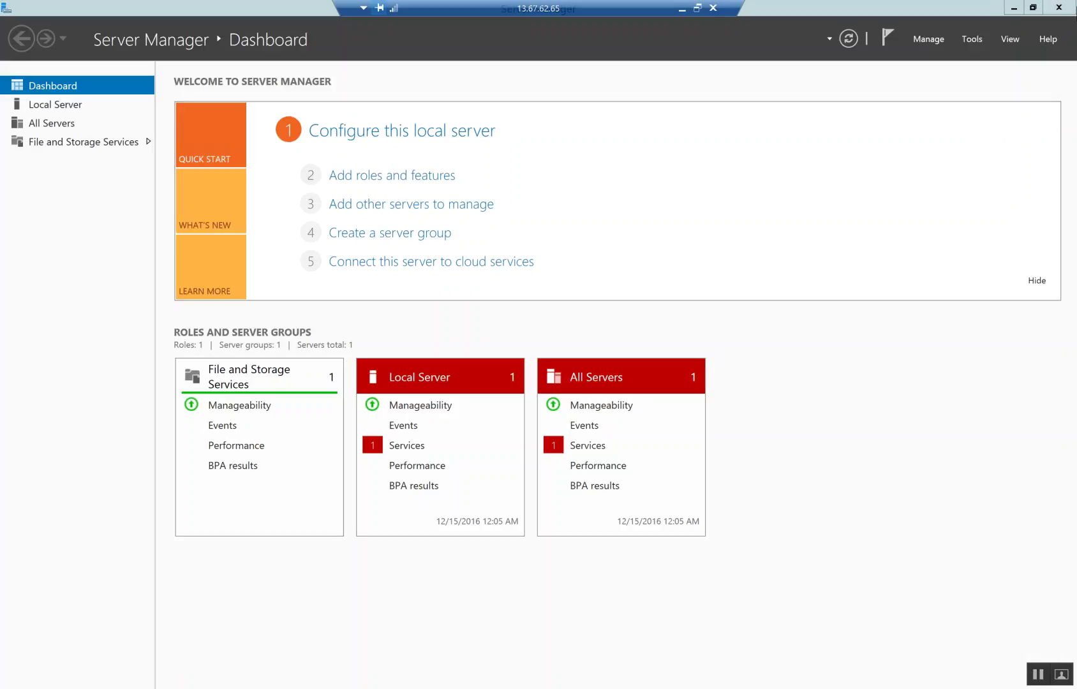
pyautogui.click(1050, 6)
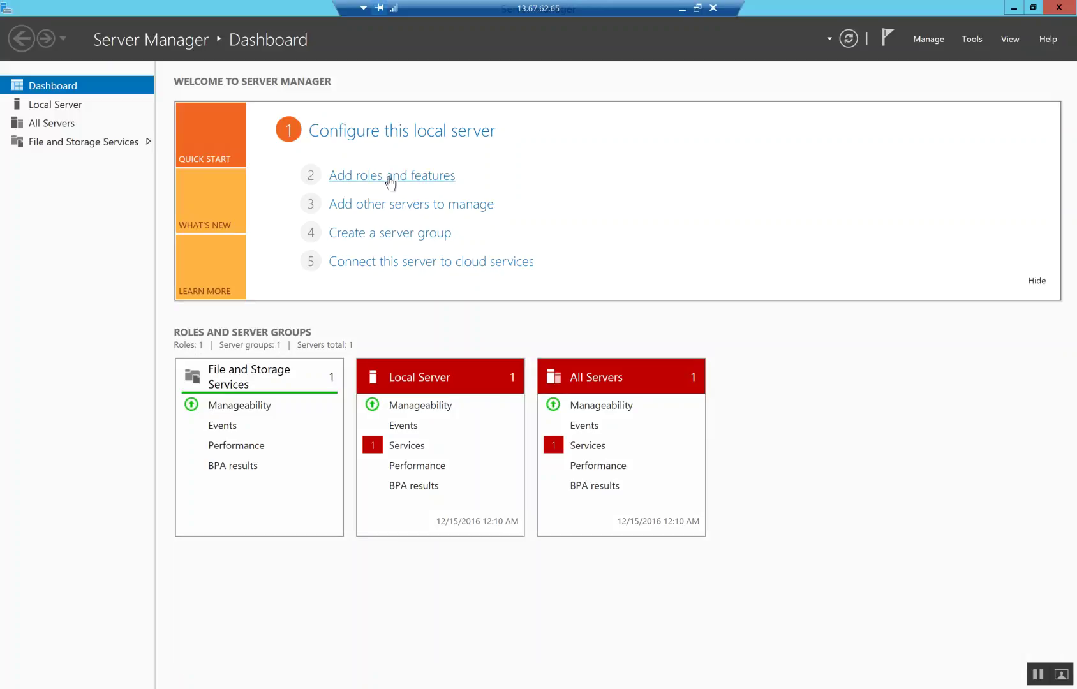
# Start the Add Roles and Features Wizard with 'Skip this page by default' ticked and continue past it
pyautogui.click(385, 177)
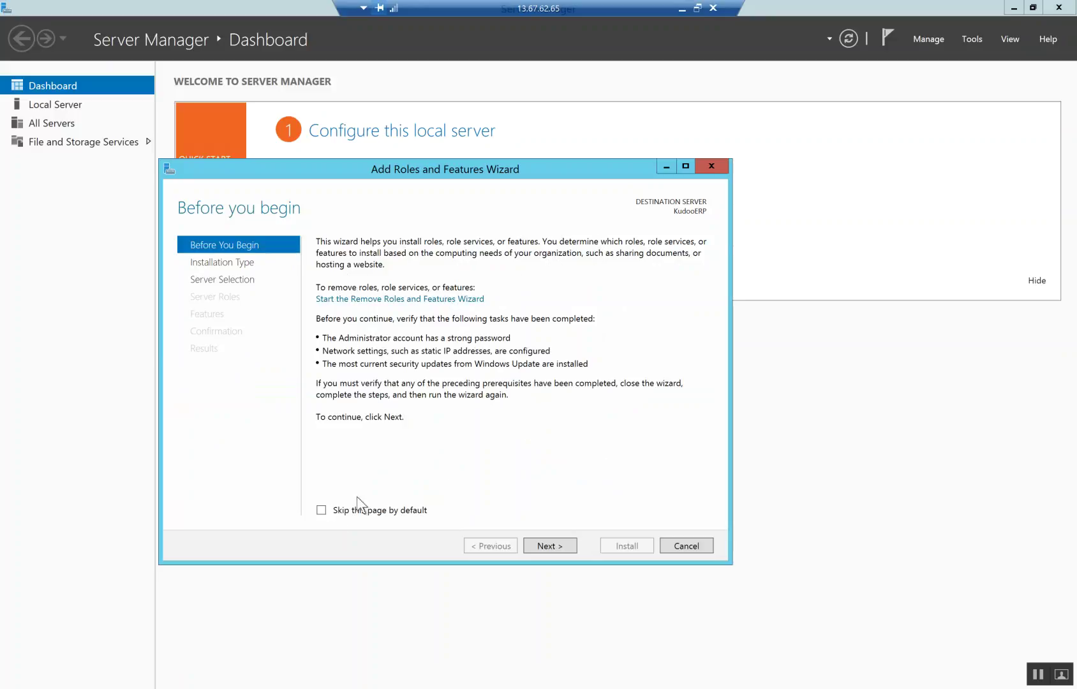
pyautogui.click(321, 511)
pyautogui.click(556, 547)
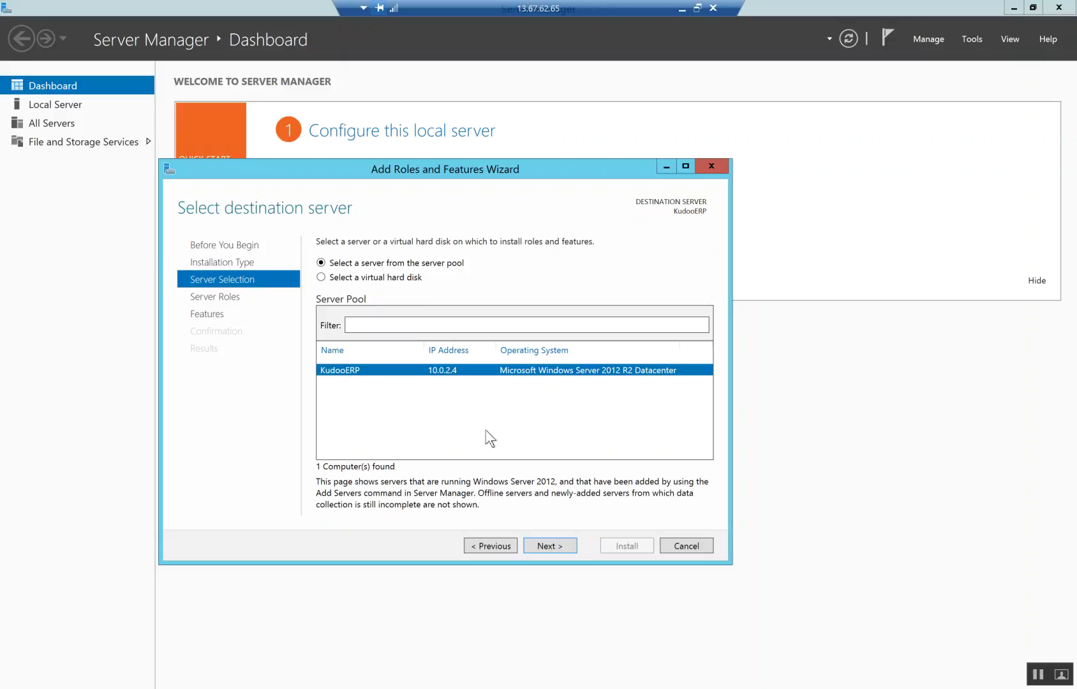
# Select Active Directory Domain Services with its required management features and continue to the AD DS page
pyautogui.click(546, 546)
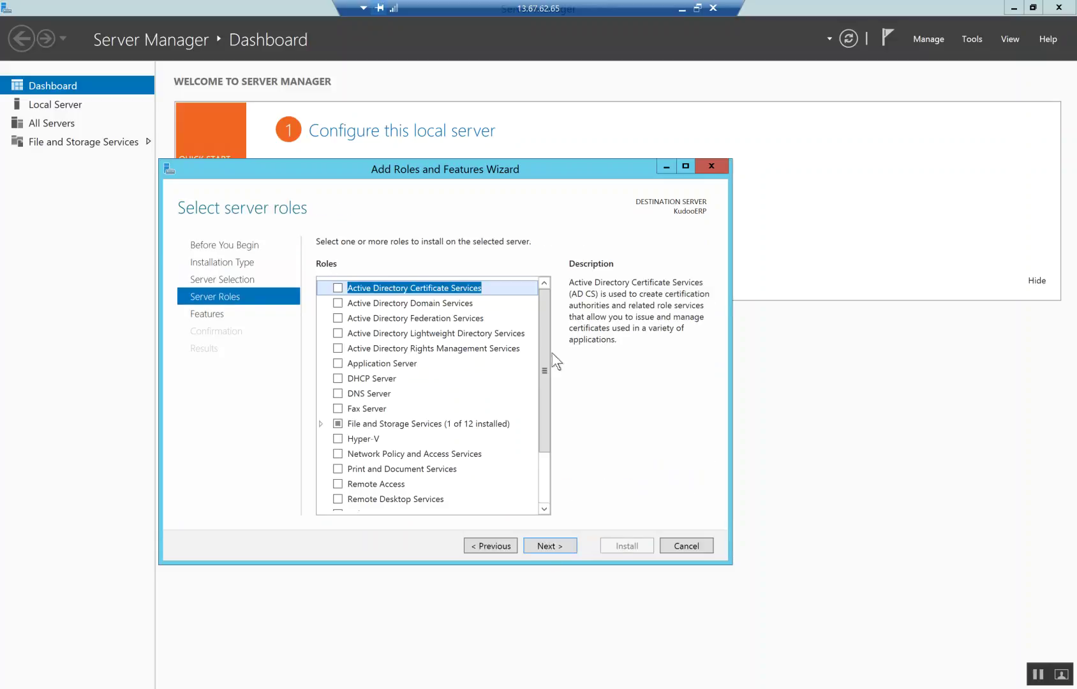
pyautogui.click(338, 304)
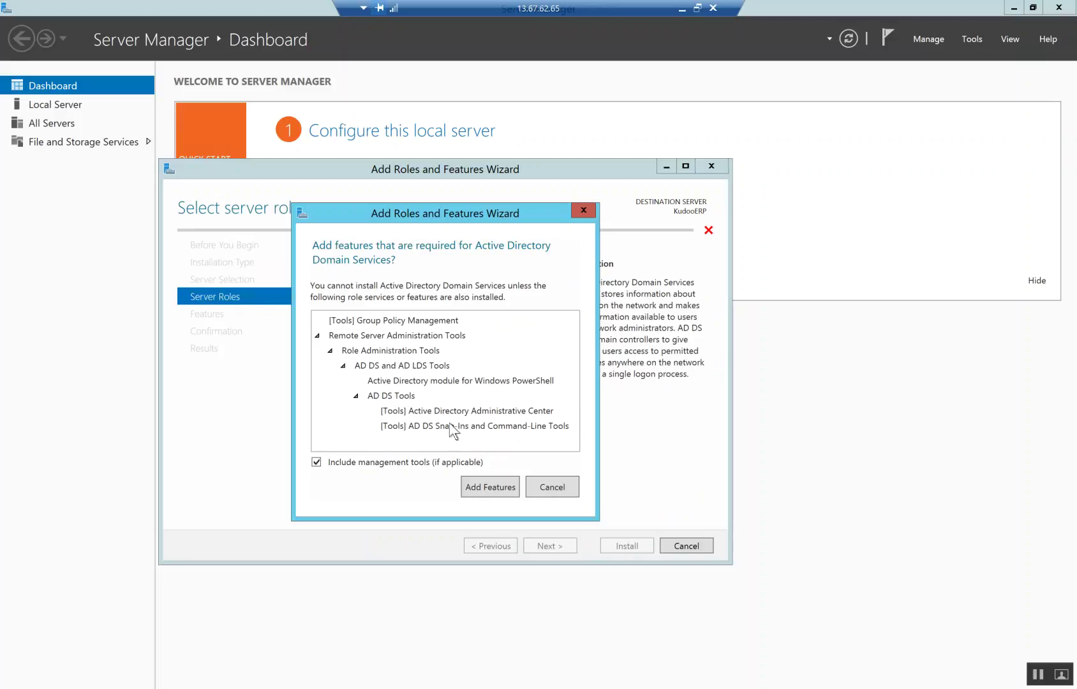
pyautogui.click(479, 488)
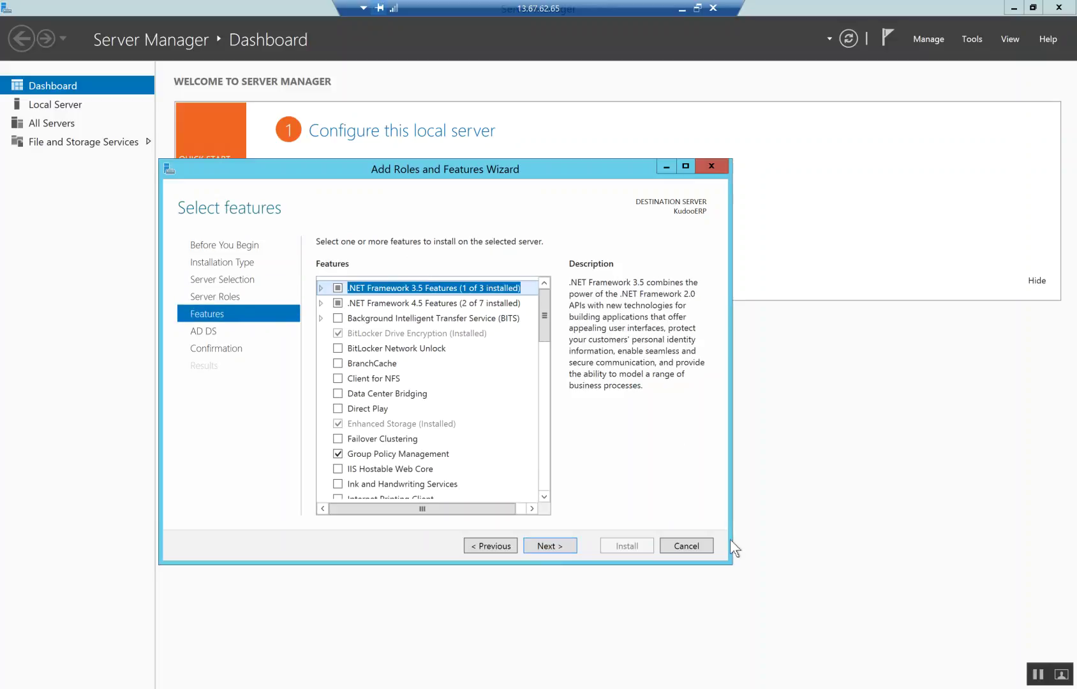
pyautogui.click(555, 547)
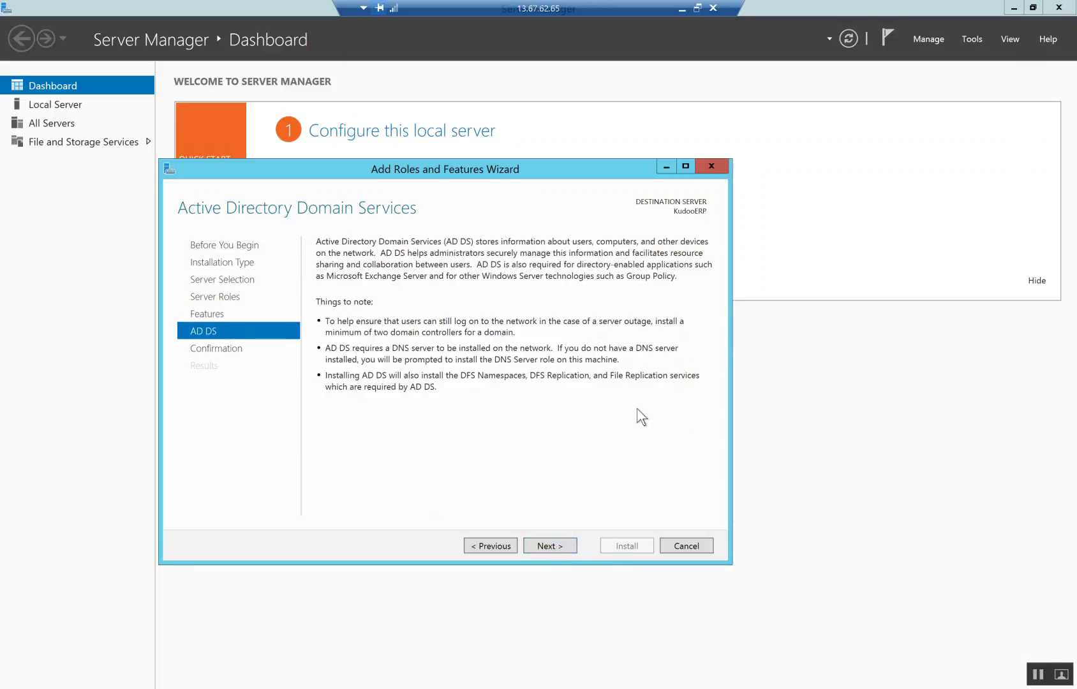
# Install AD DS on KudooERP and close the wizard once installation succeeds
pyautogui.click(552, 546)
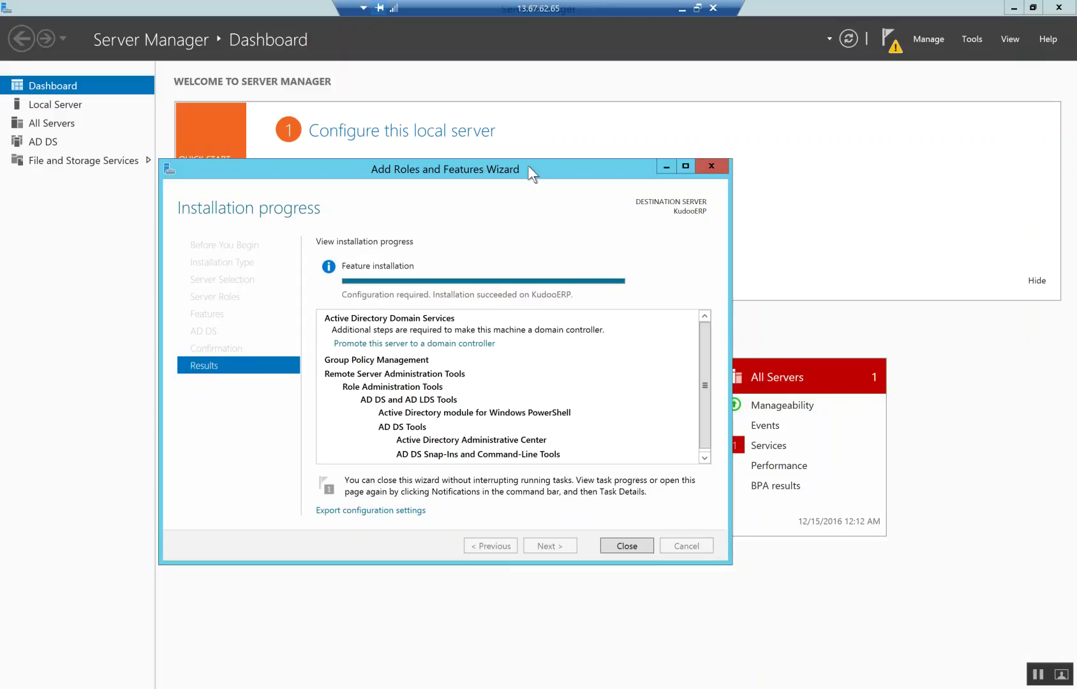
pyautogui.click(618, 547)
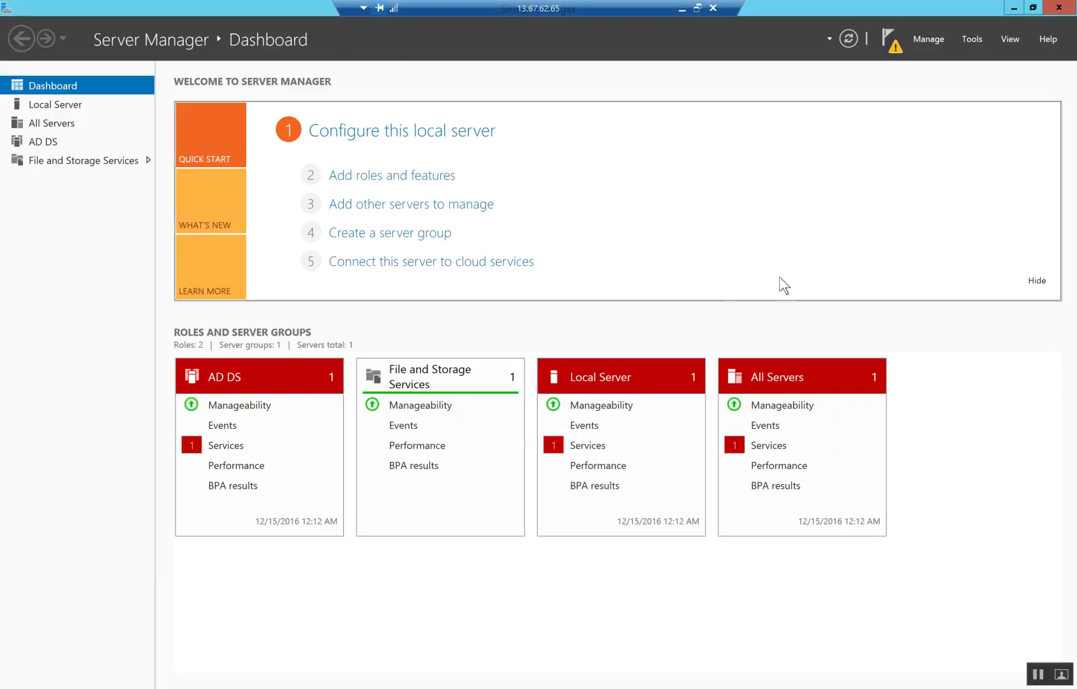
# Choose 'Promote this server to a domain controller' from the Notifications flag
pyautogui.click(894, 48)
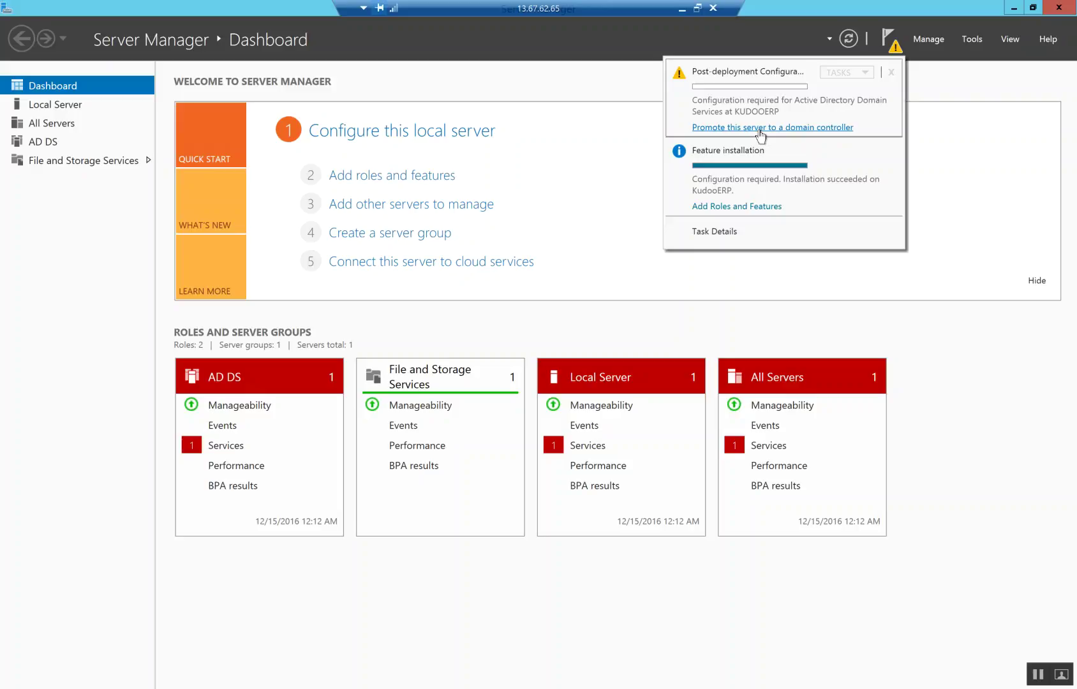
pyautogui.click(760, 127)
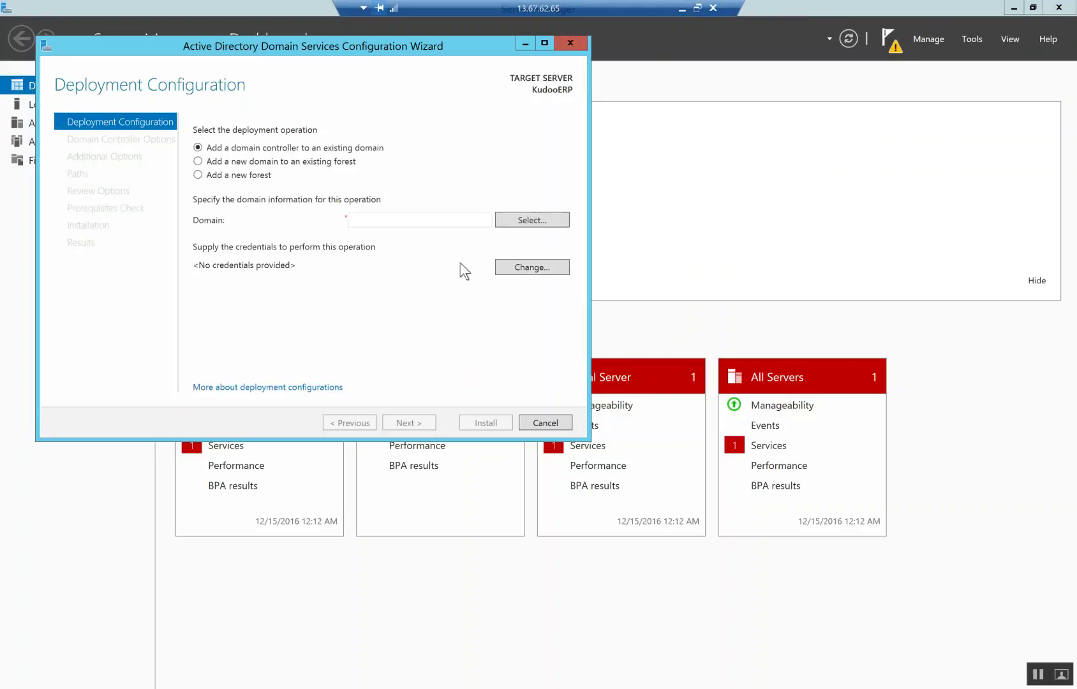
# Enter kudoo.net as the domain name on the Deployment Configuration page
pyautogui.click(383, 219)
pyautogui.write('kudoo')
pyautogui.moveTo(376, 64); pyautogui.dragTo(379, 83)
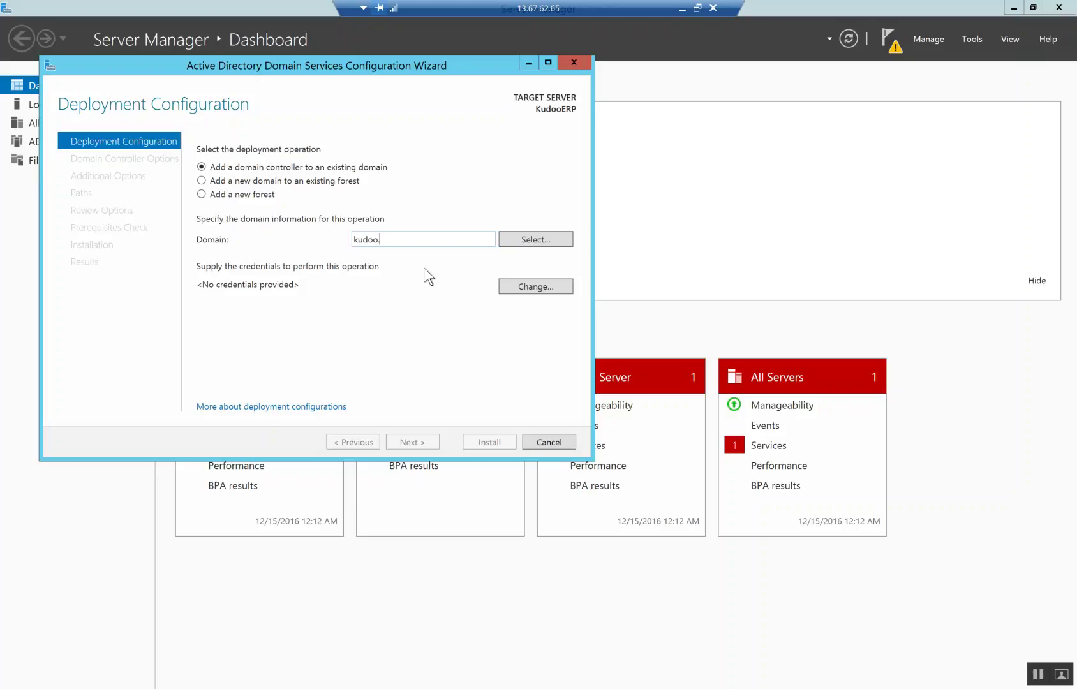
pyautogui.write('net')
pyautogui.press('Tab')
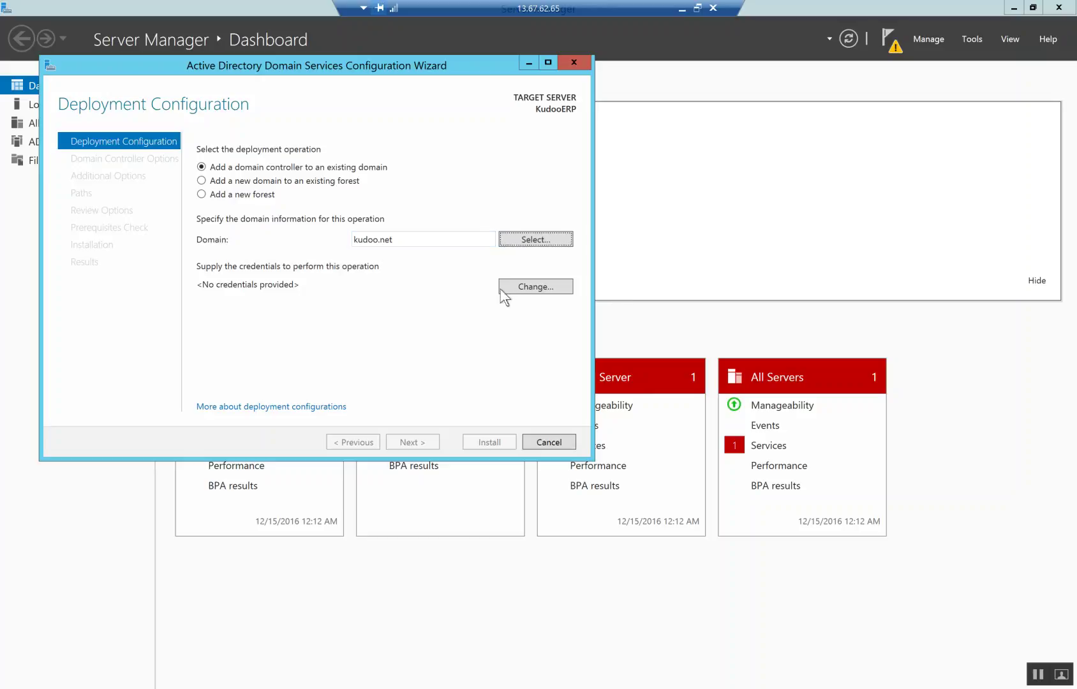
pyautogui.doubleClick(441, 243)
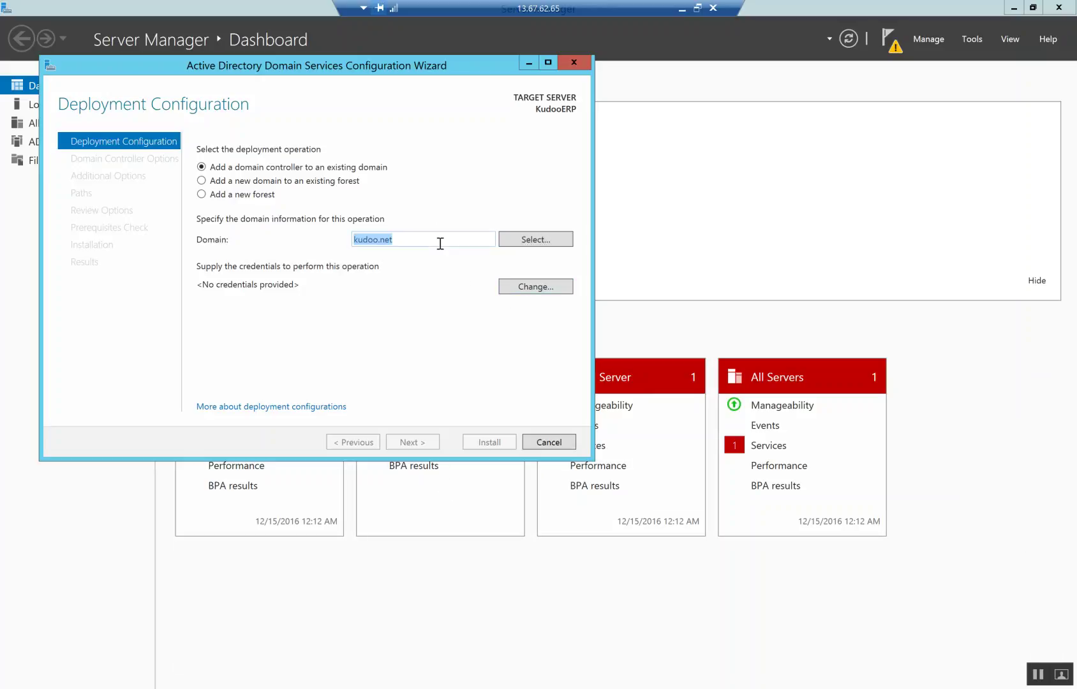
pyautogui.click(440, 243)
# Select 'Add a new forest' and enter kudoo.net as the root domain name
pyautogui.click(228, 196)
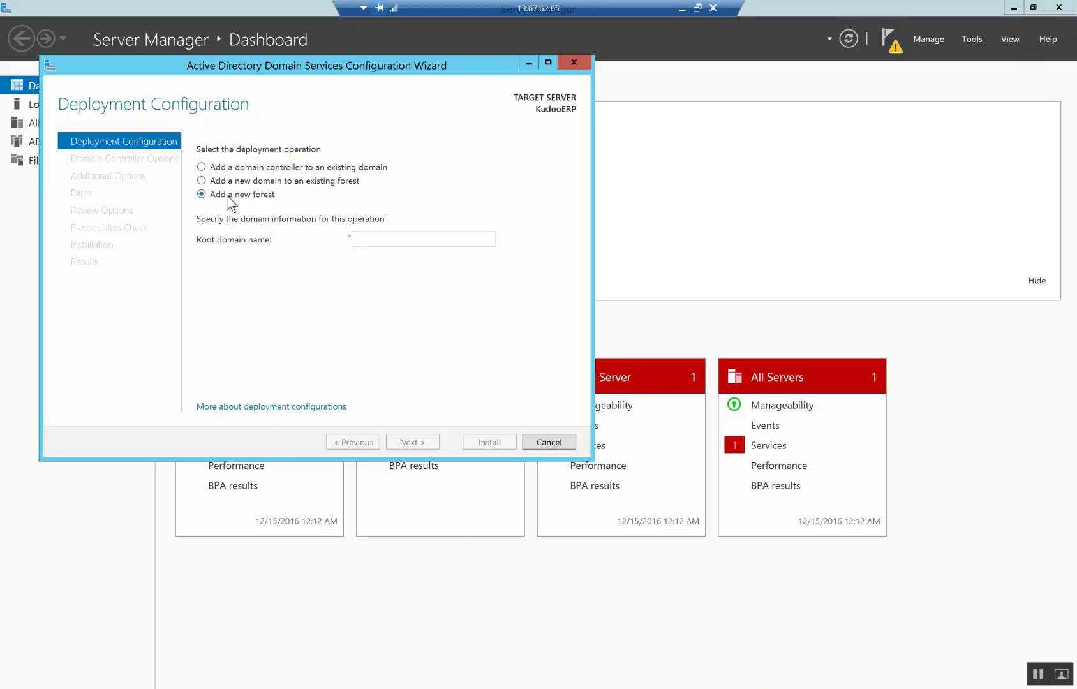
pyautogui.click(422, 238)
pyautogui.write('kudoo.net')
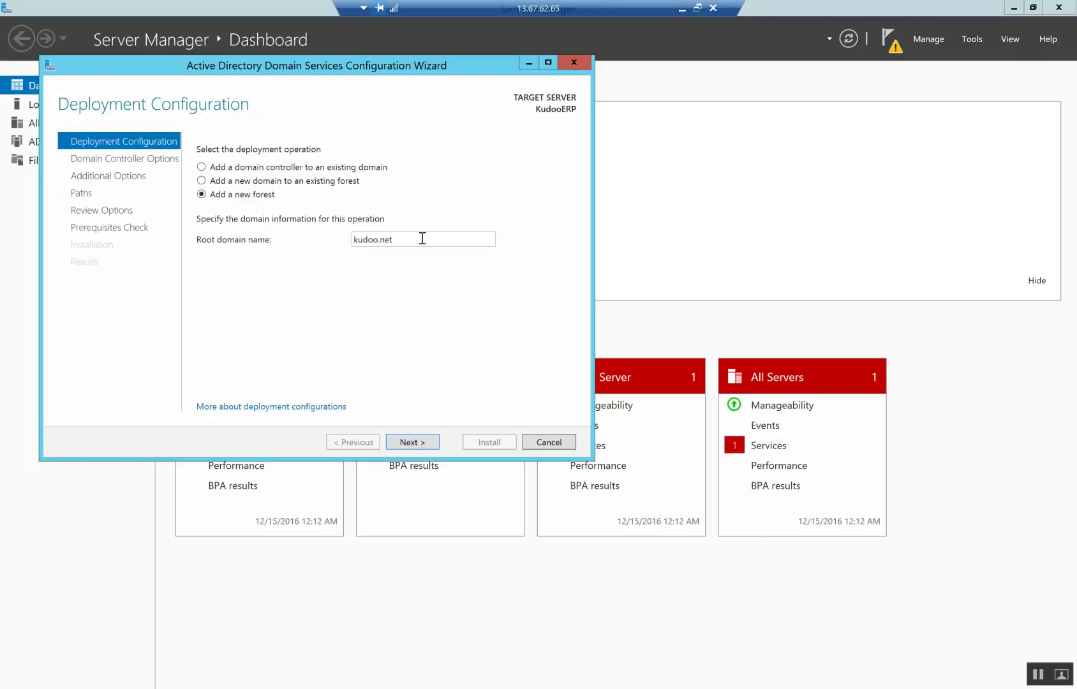
pyautogui.press('Tab')
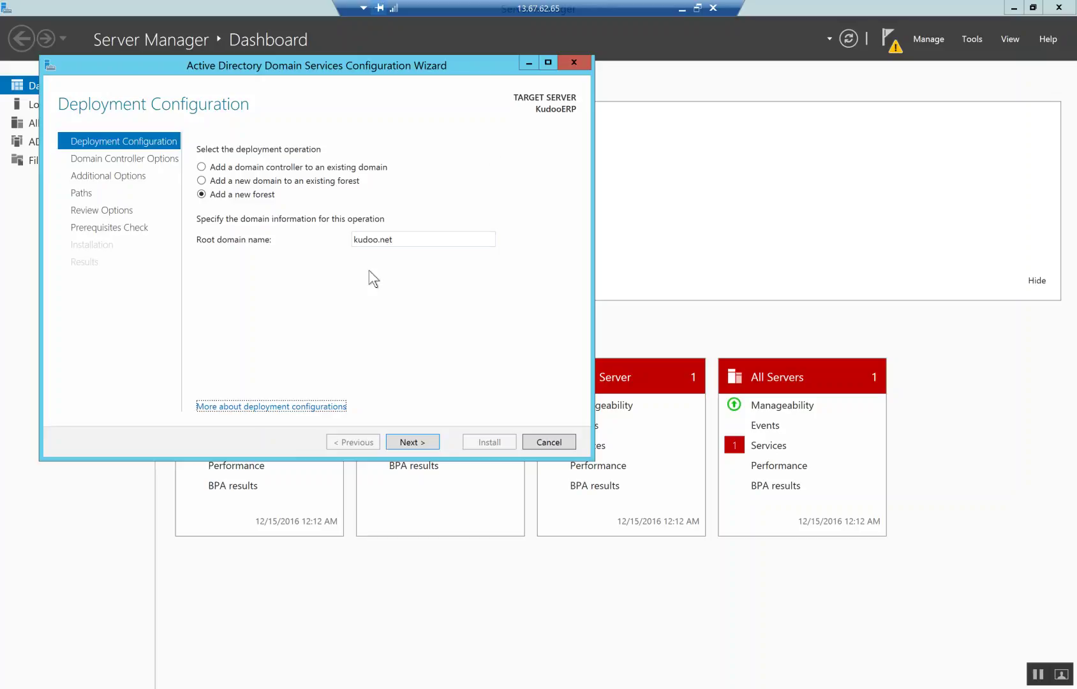
# Proceed past Deployment Configuration and let the prerequisites validate to reach Domain Controller Options
pyautogui.click(414, 441)
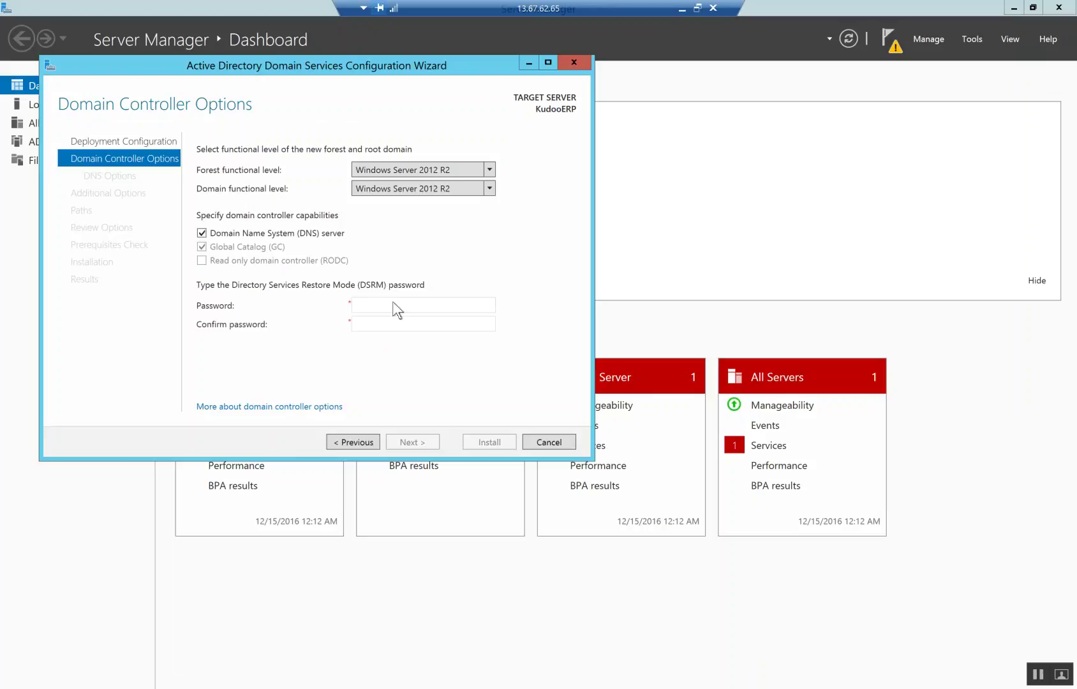
# Enter and confirm the DSRM password, then continue to DNS Options
pyautogui.click(467, 311)
pyautogui.press('Tab')
pyautogui.write('••••••••••••')
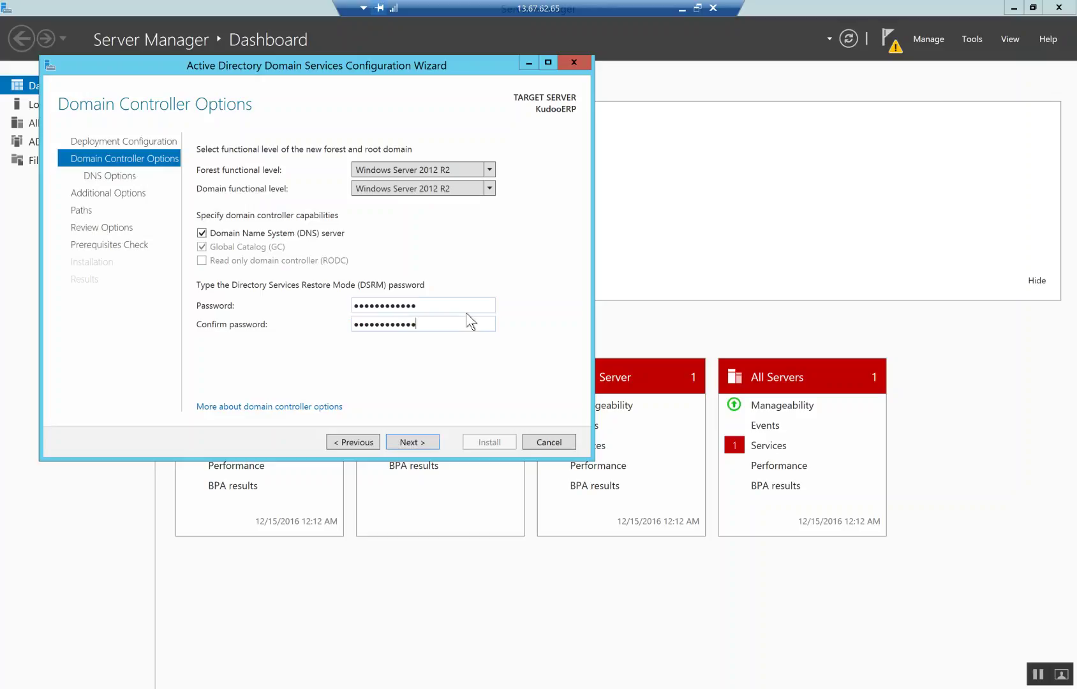
pyautogui.click(401, 443)
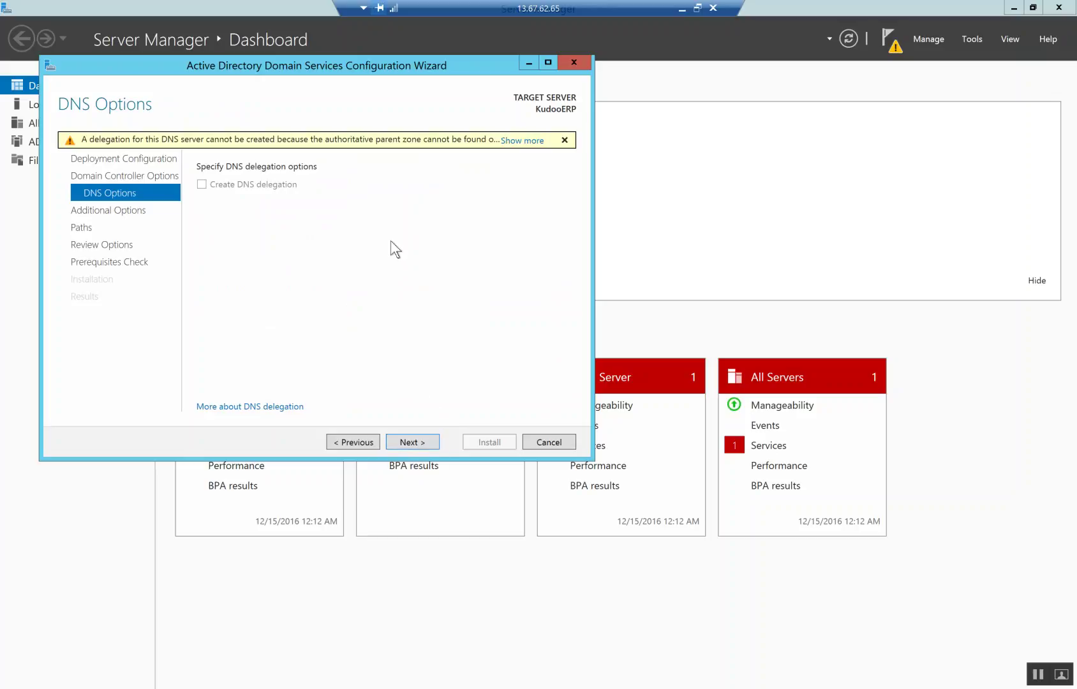
# Dismiss the DNS delegation warning and keep KUDOO as the NetBIOS domain name, advancing to Paths
pyautogui.click(565, 141)
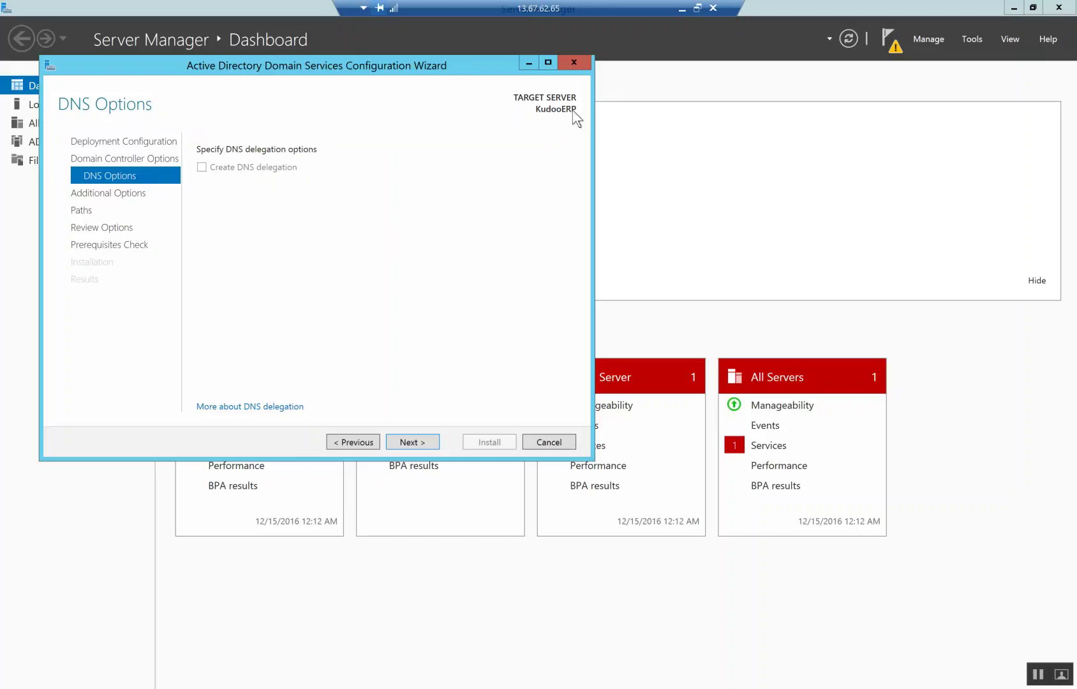
pyautogui.click(413, 442)
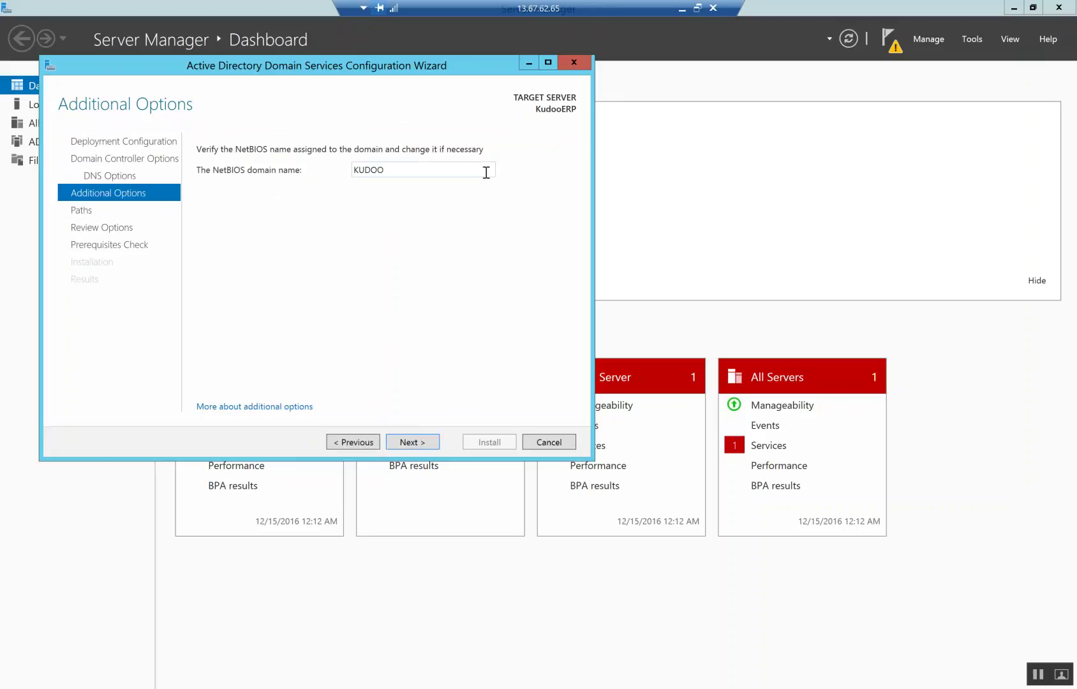
pyautogui.doubleClick(397, 168)
pyautogui.click(425, 440)
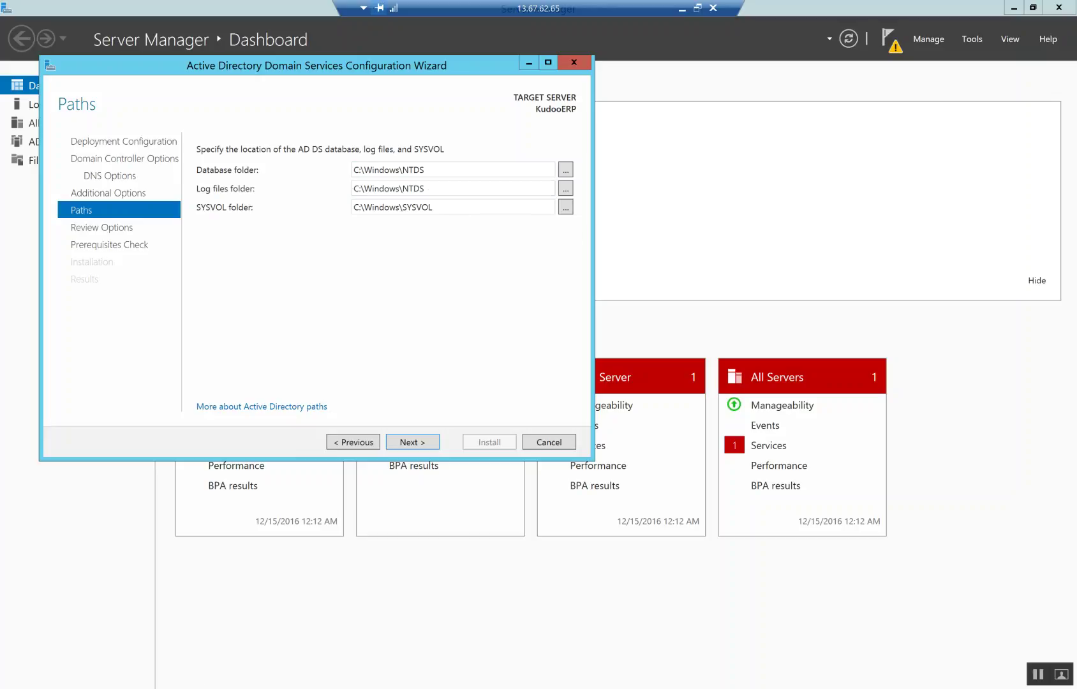
# Open This PC with Win+E, move it off the folder fields, and refocus the wizard
pyautogui.press('super+e')
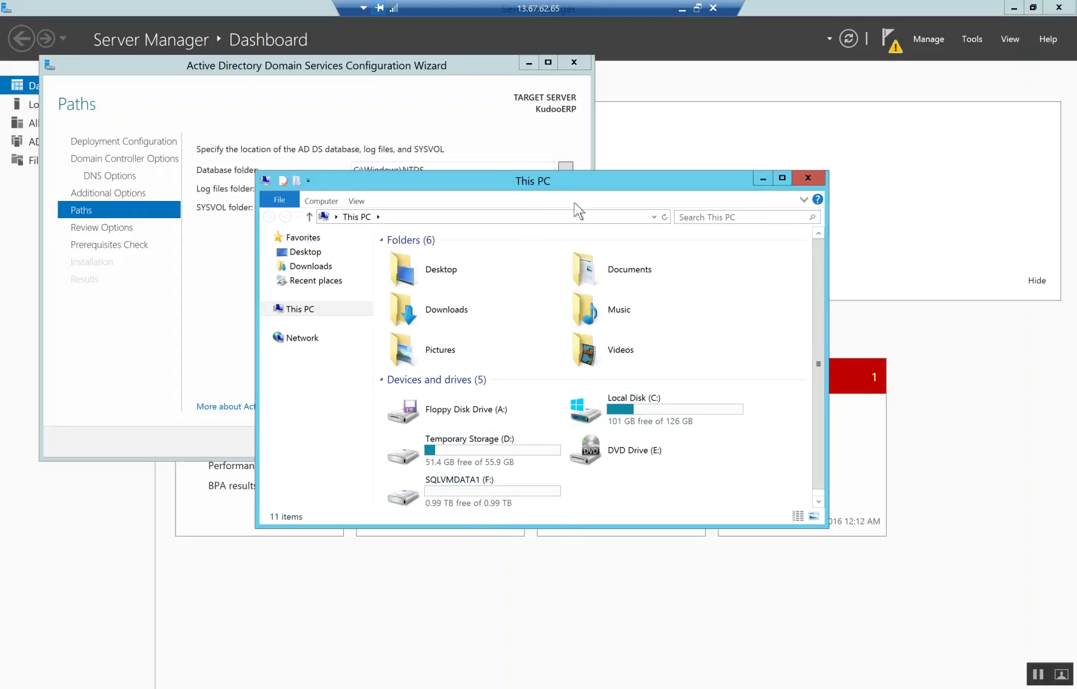
pyautogui.moveTo(560, 185); pyautogui.dragTo(578, 230)
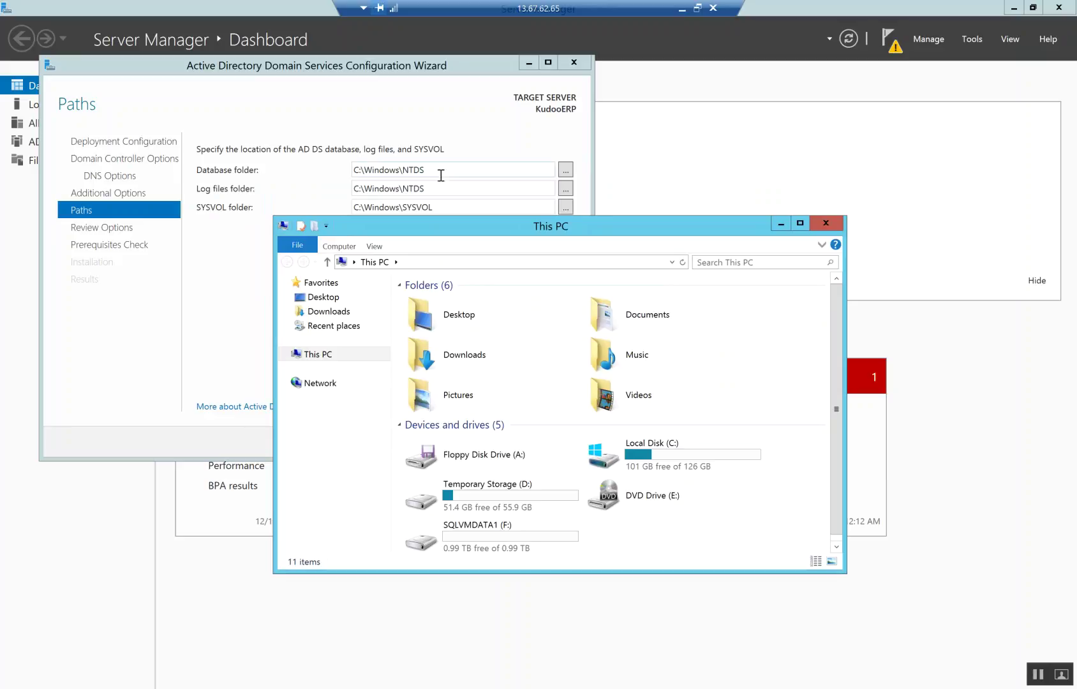
pyautogui.click(360, 146)
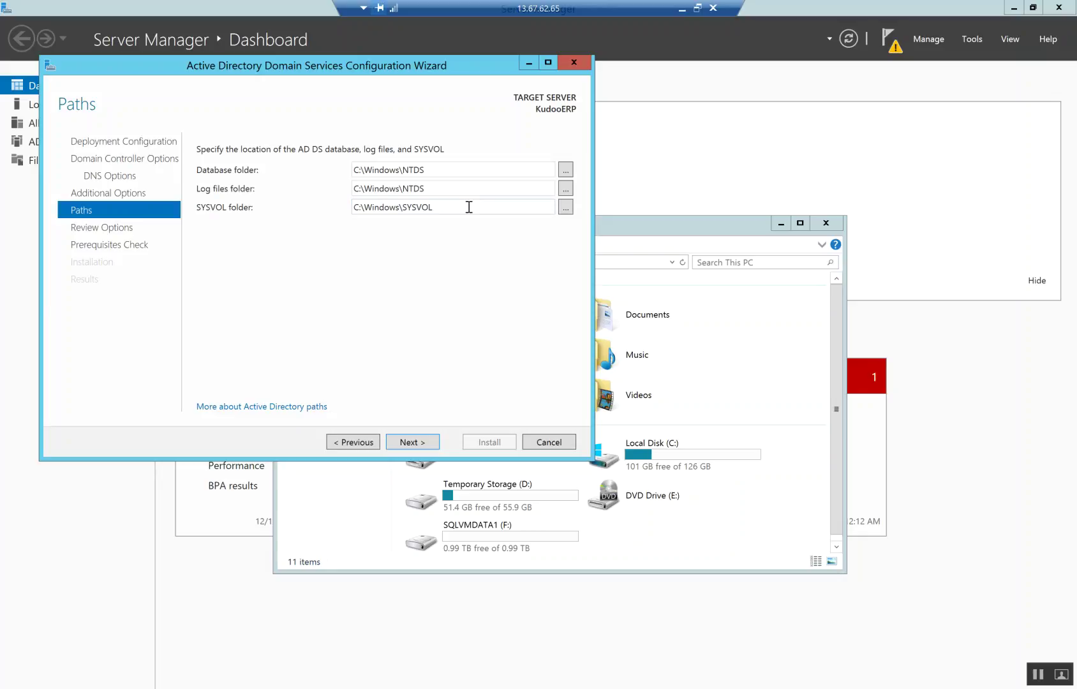
# Keep C:\Windows\NTDS and C:\Windows\SYSVOL paths, pass Review Options, and run the prerequisites check
pyautogui.click(416, 442)
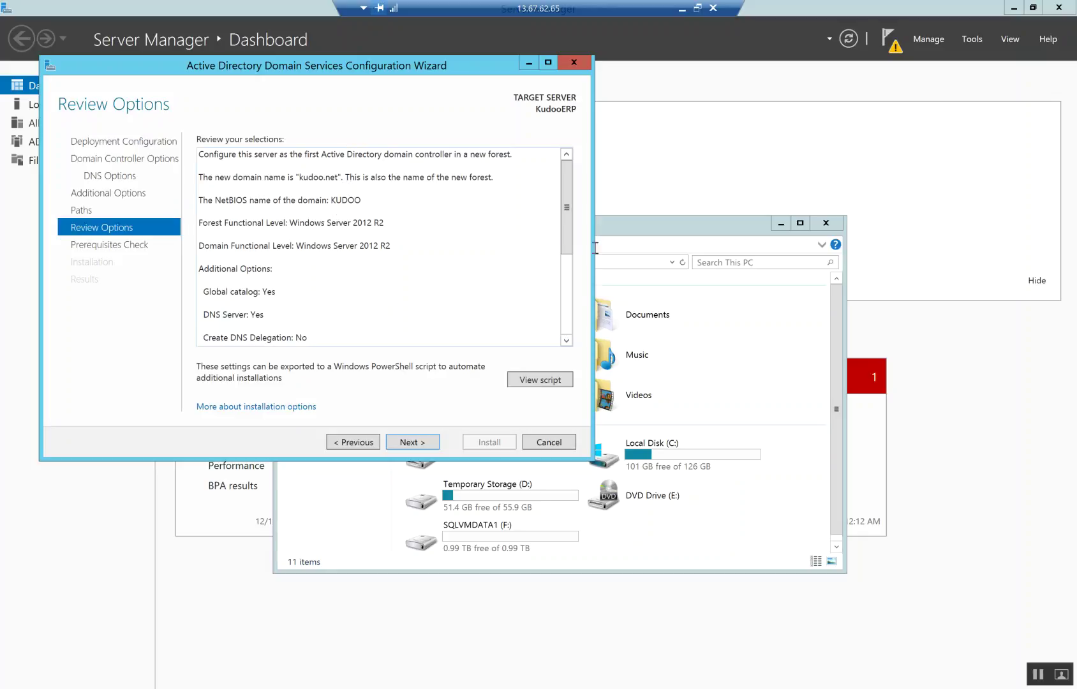
pyautogui.click(413, 442)
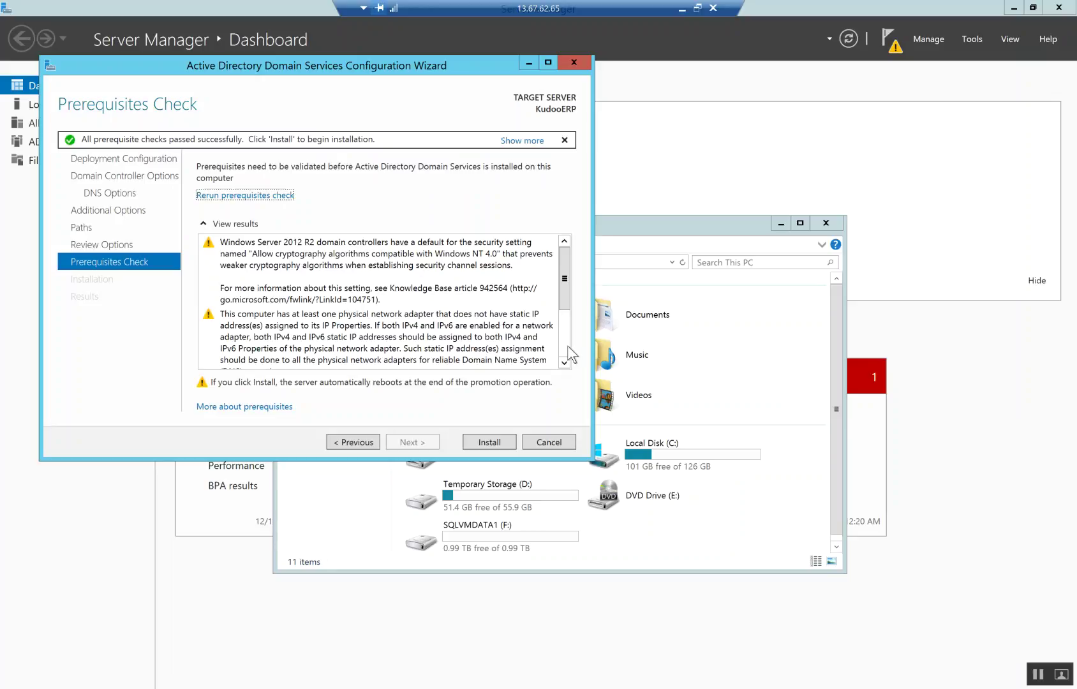
# Review the prerequisite check results and start the AD DS installation
pyautogui.scroll(-3, 568, 348)
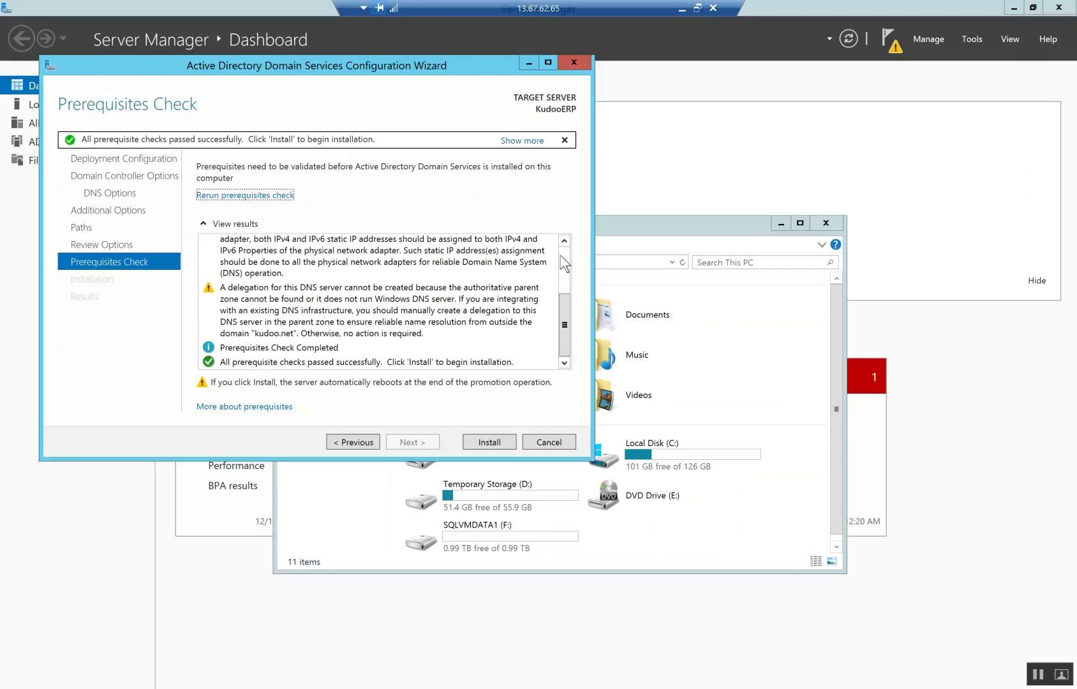
pyautogui.scroll(3, 560, 255)
pyautogui.click(485, 442)
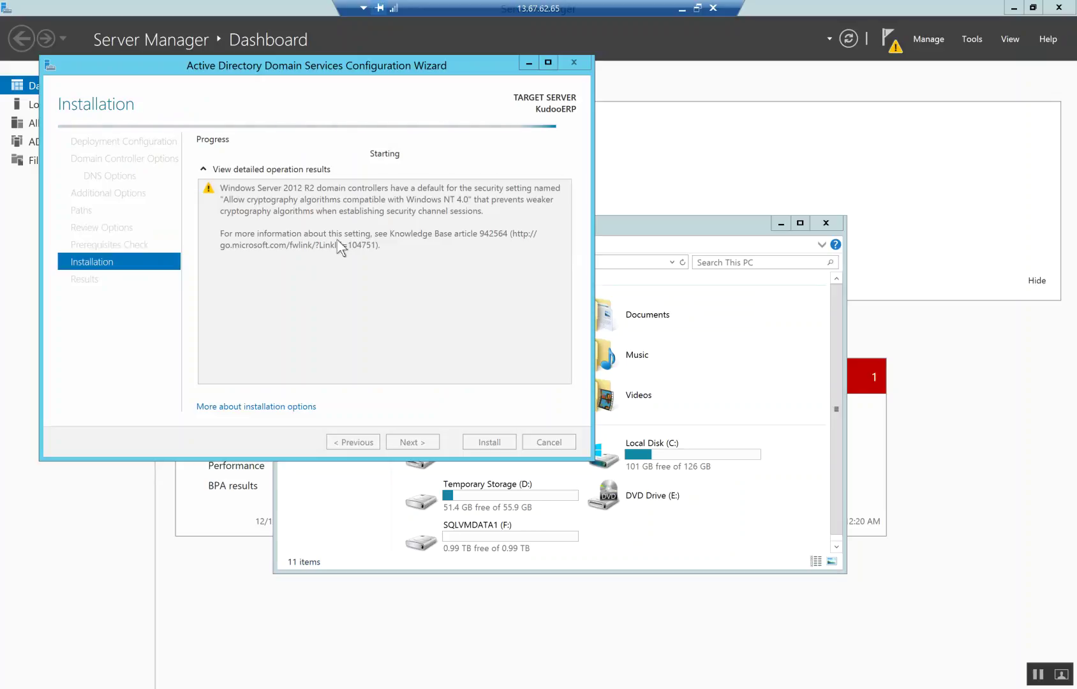
# Minimize the Remote Desktop session to show the local reddit page
pyautogui.click(681, 7)
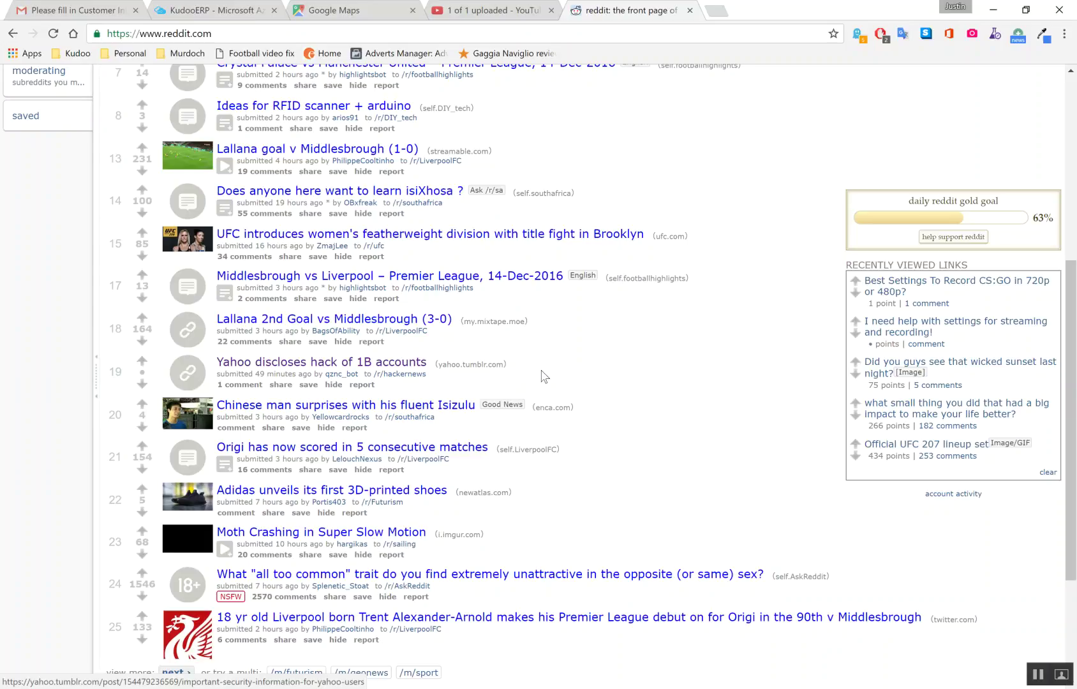
pyautogui.rightClick(308, 362)
pyautogui.click(383, 369)
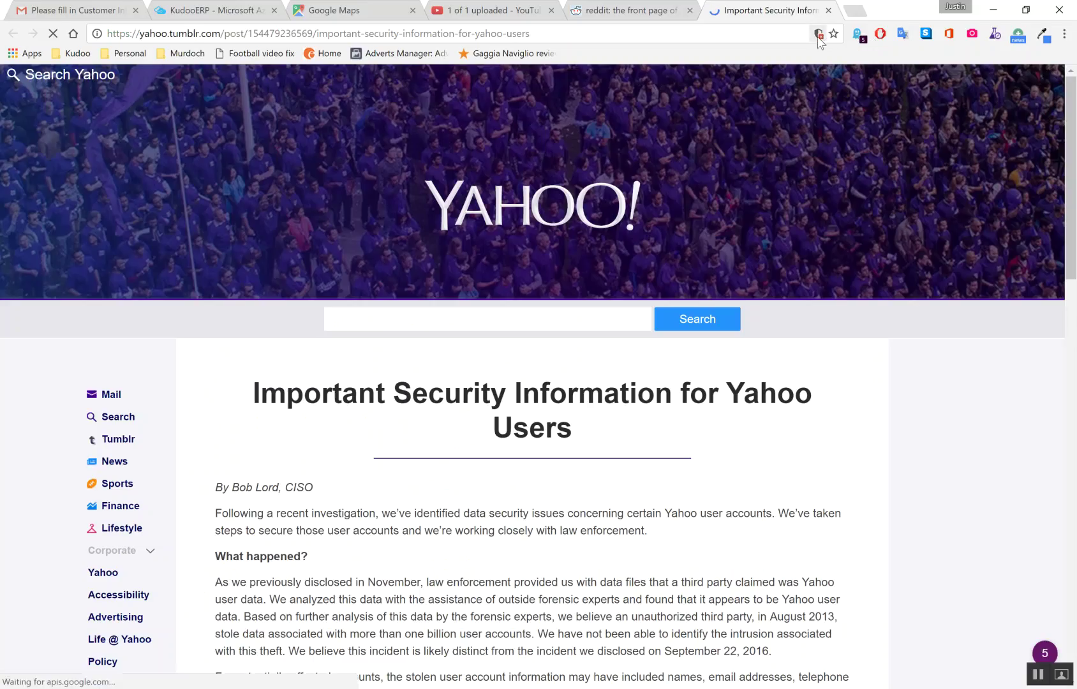
pyautogui.click(819, 35)
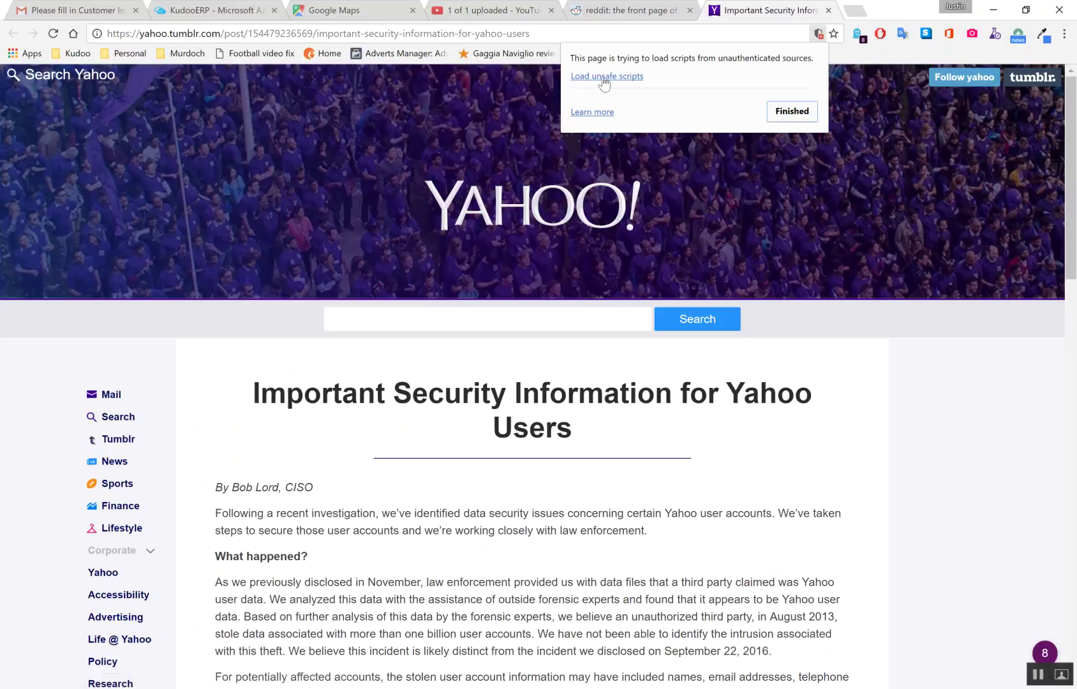
pyautogui.click(770, 37)
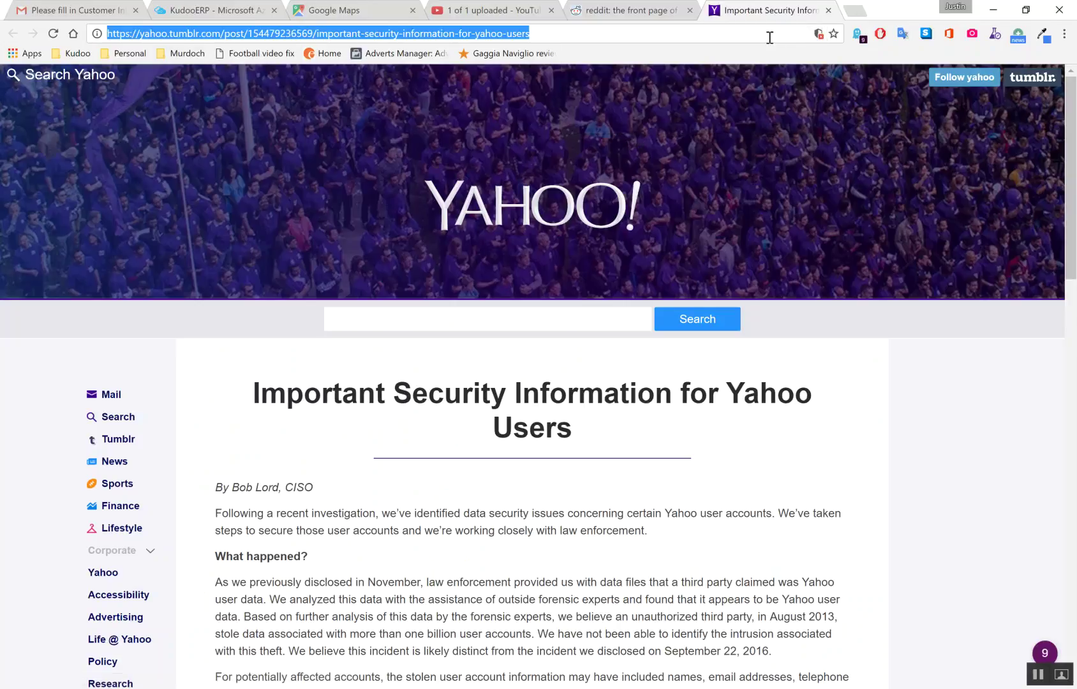
pyautogui.click(828, 10)
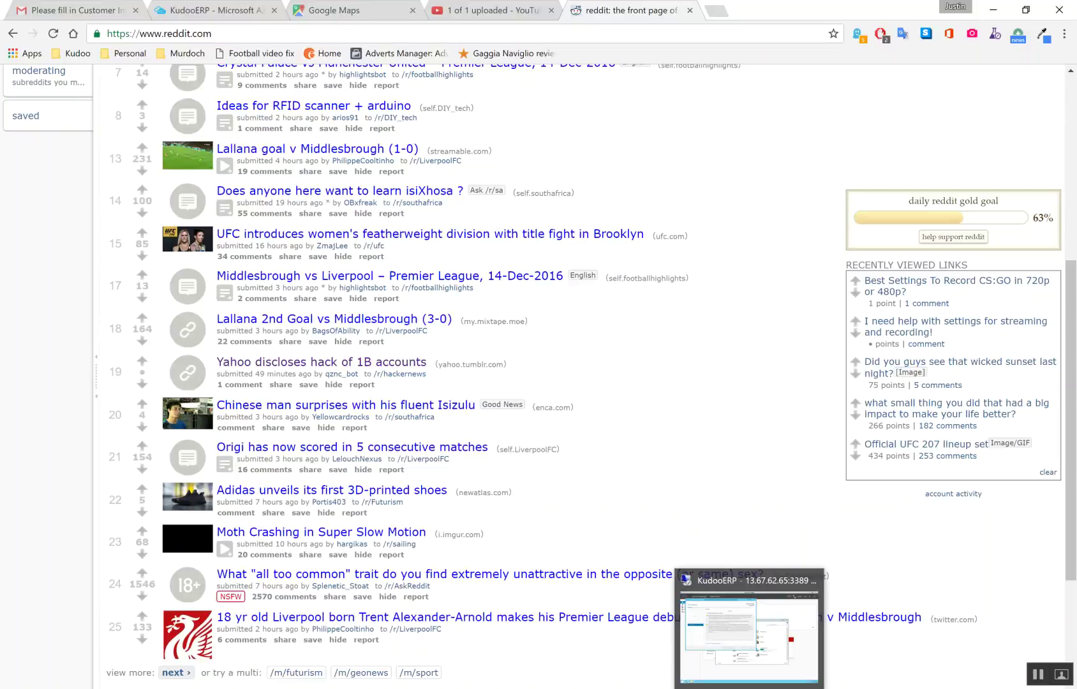
# Restore the KudooERP Remote Desktop session from the taskbar to watch installation progress
pyautogui.click(760, 632)
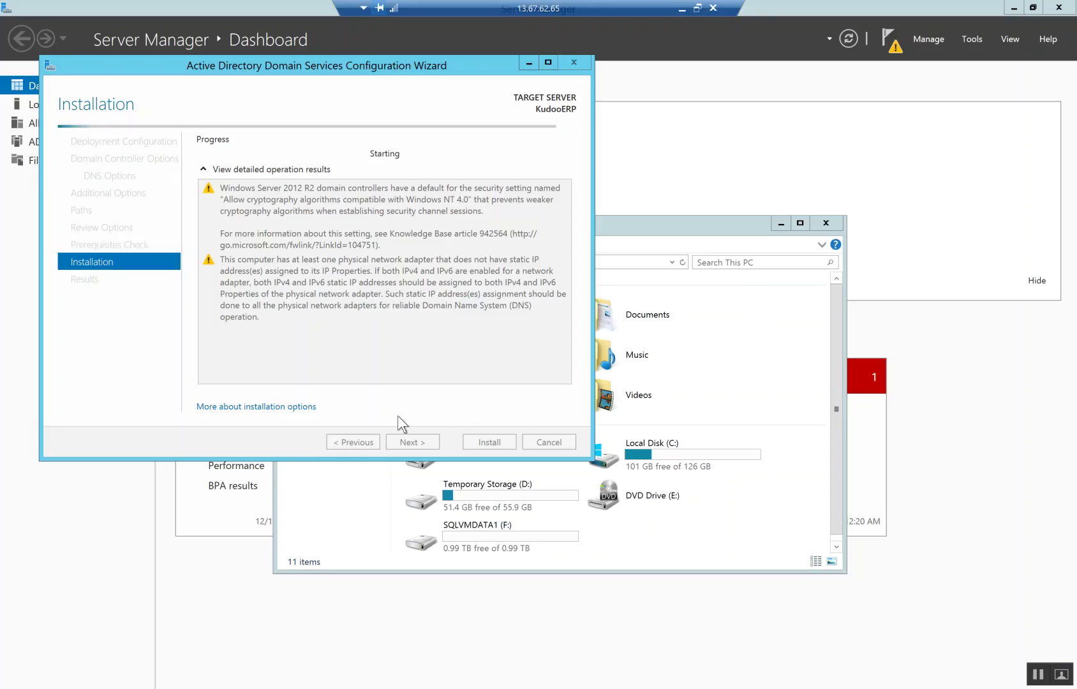